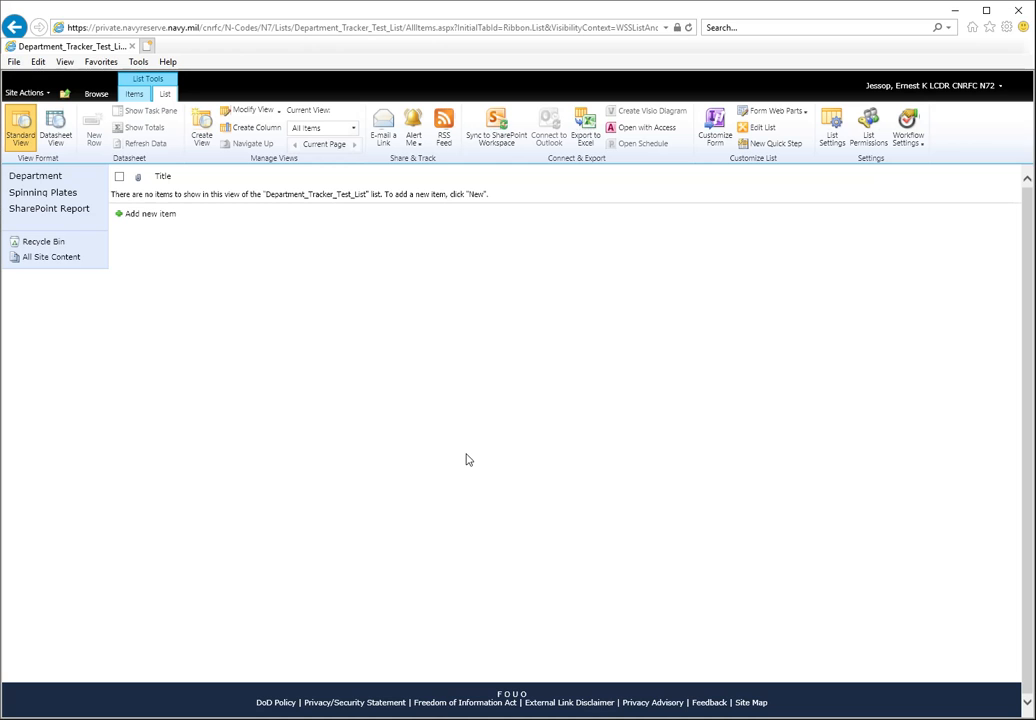
- From the list's settings, start a new column named Personnel_Assigned with the Number information type
left_click(829, 125)
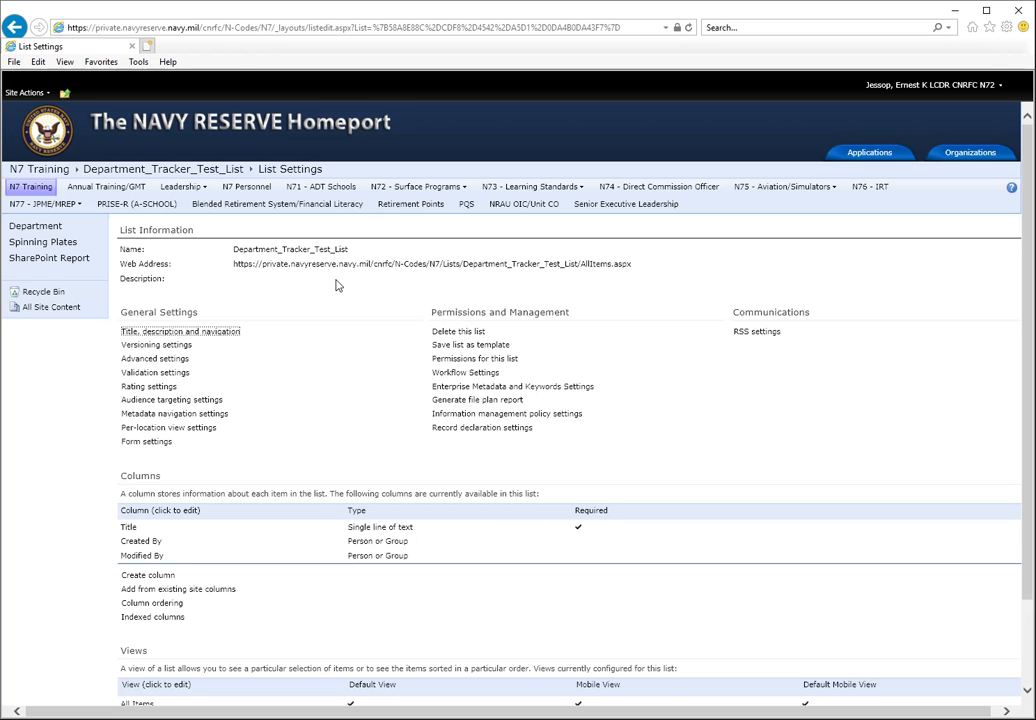
scroll(333, 288, "down", 2)
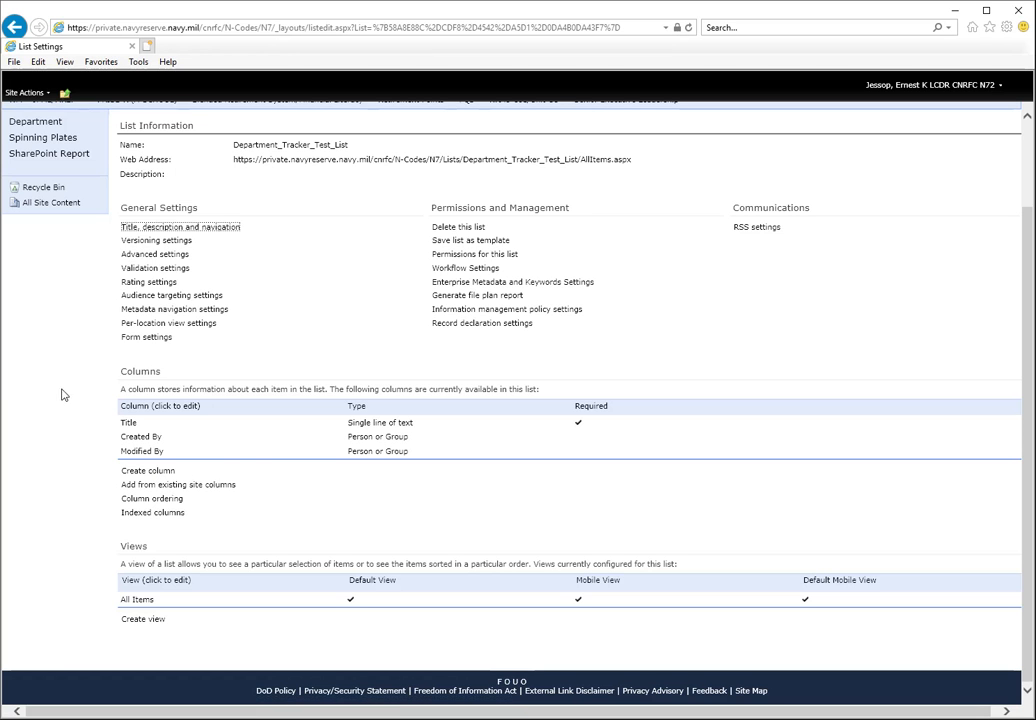
left_click(155, 472)
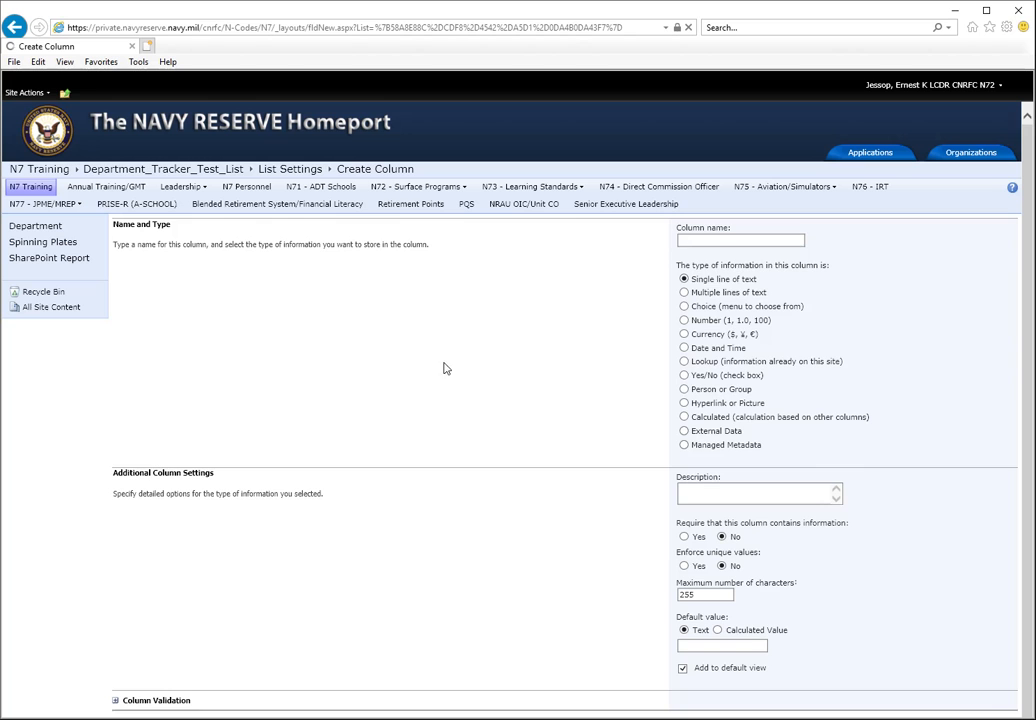
left_click(697, 239)
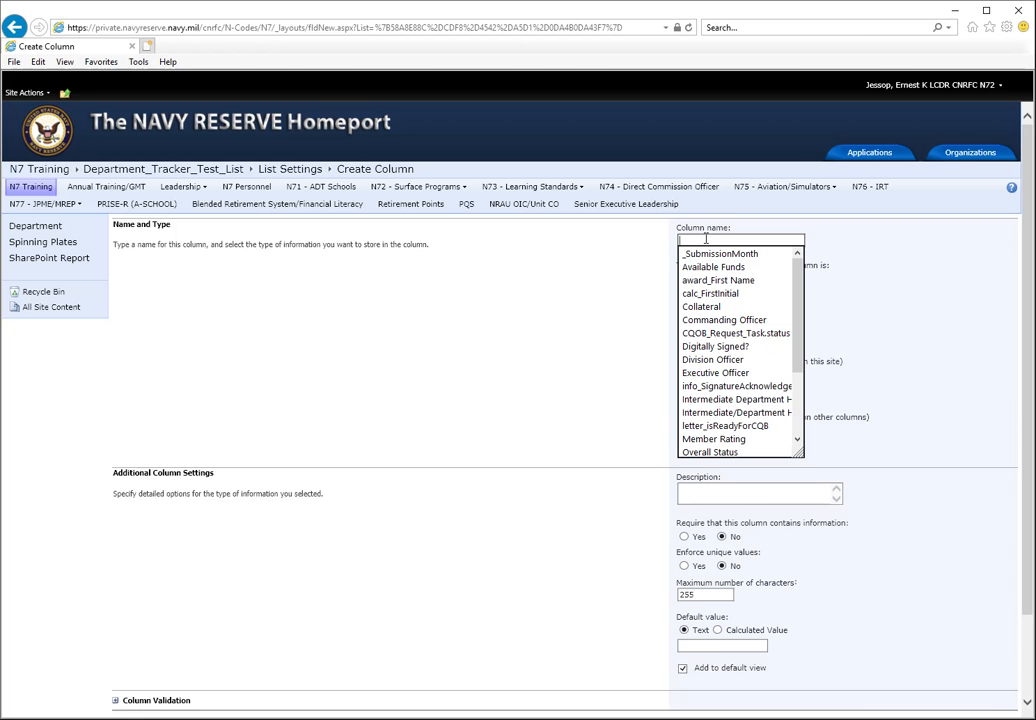
type("Personnel_ASsigned")
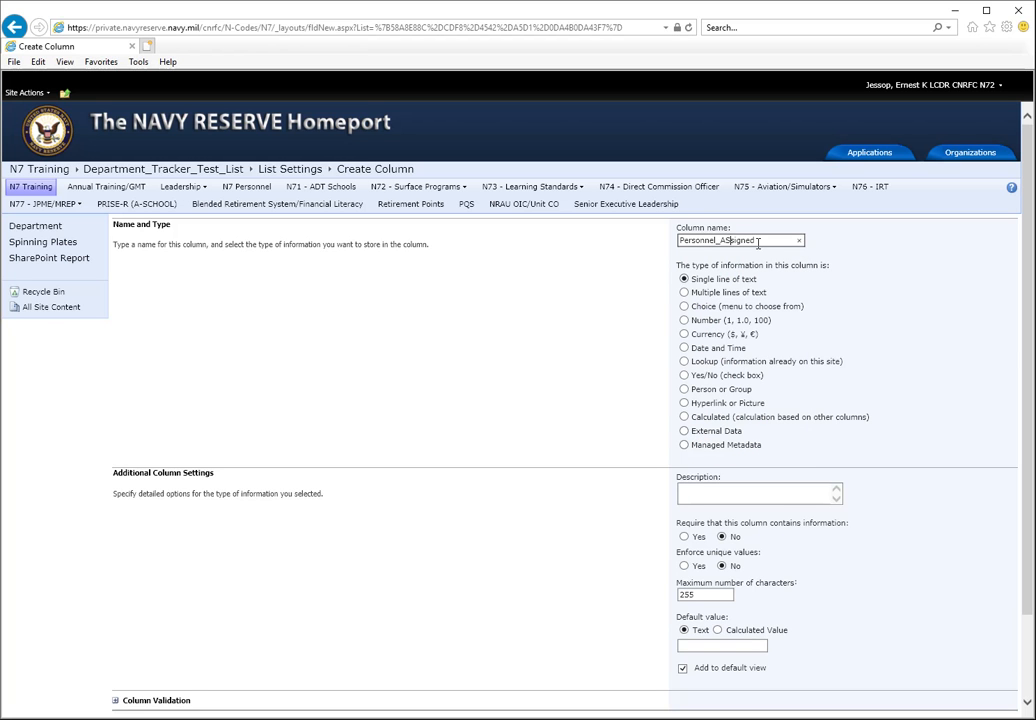
key("BackSpace")
type("ssigned")
left_click(697, 320)
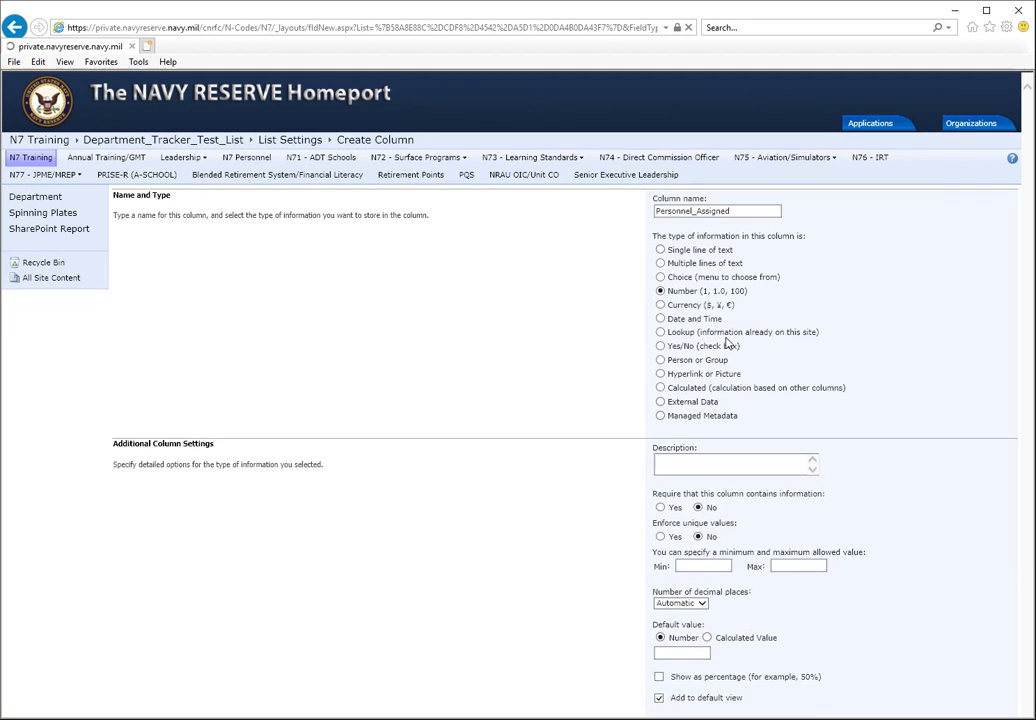
- Enter "Number of personnel assigned to department" as the Personnel_Assigned column's description
left_click(719, 490)
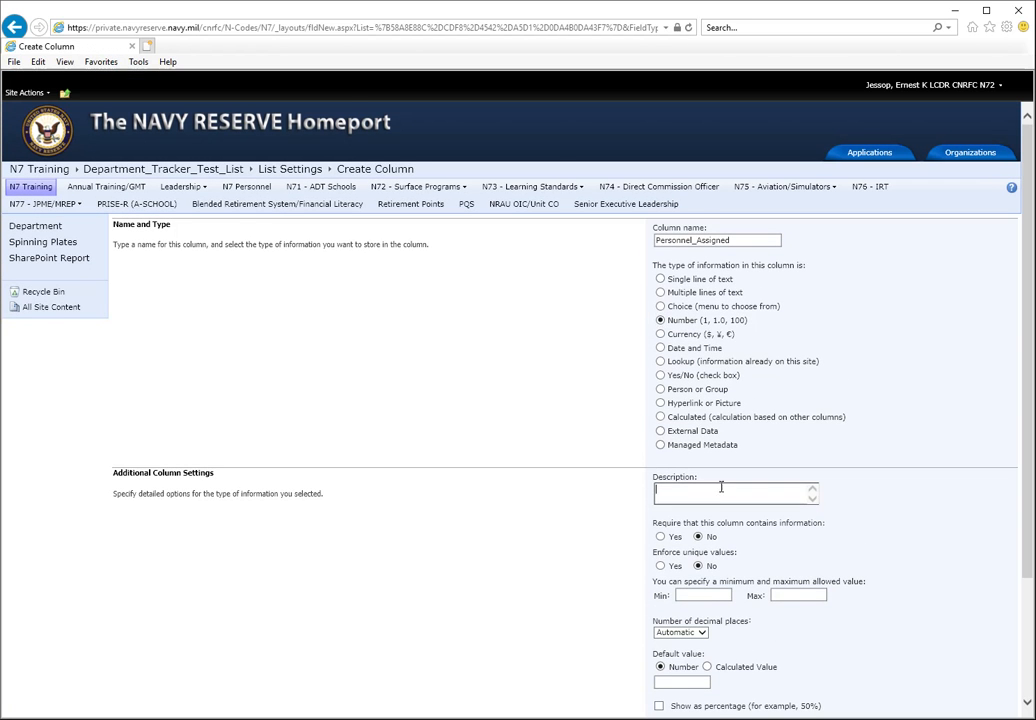
scroll(879, 432, "down", 3)
type("Number of personnel assigned to")
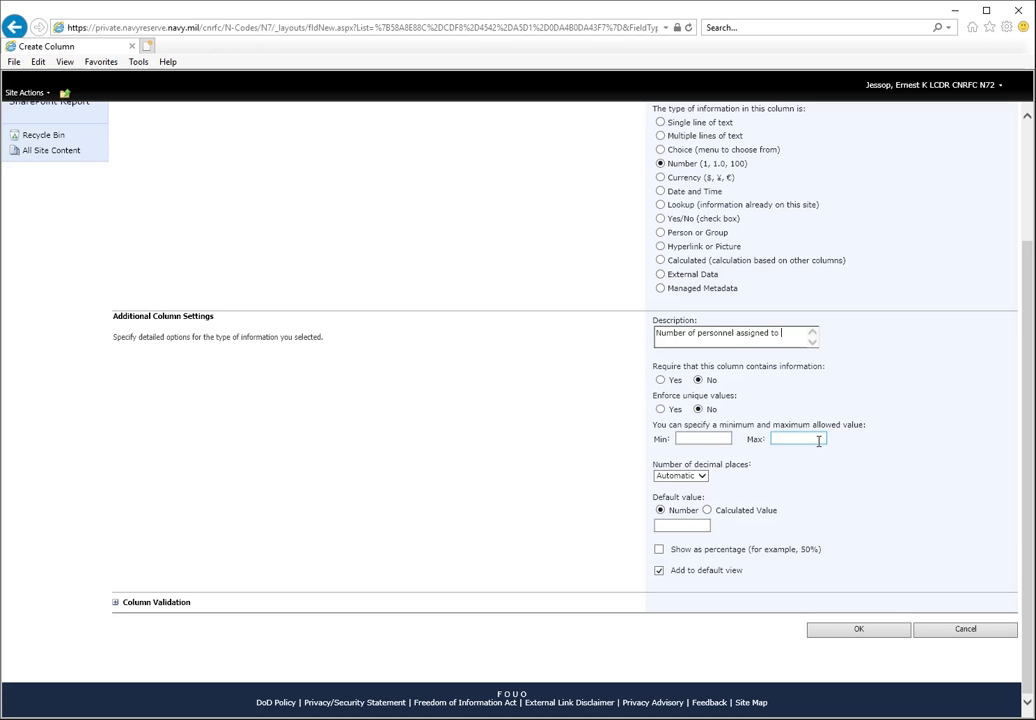
type("rtment")
- Set the Personnel_Assigned column's minimum allowed value to 0, choose its number of decimal places, and save the column
left_click(681, 438)
type("0")
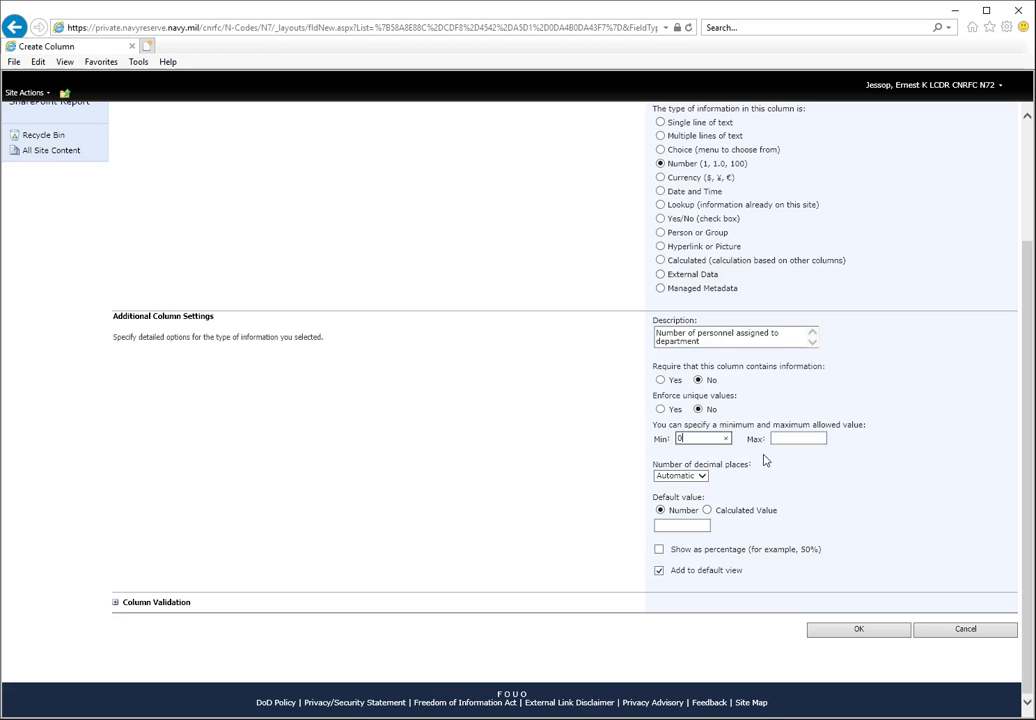
left_click(694, 477)
left_click(675, 485)
left_click(806, 491)
left_click(824, 632)
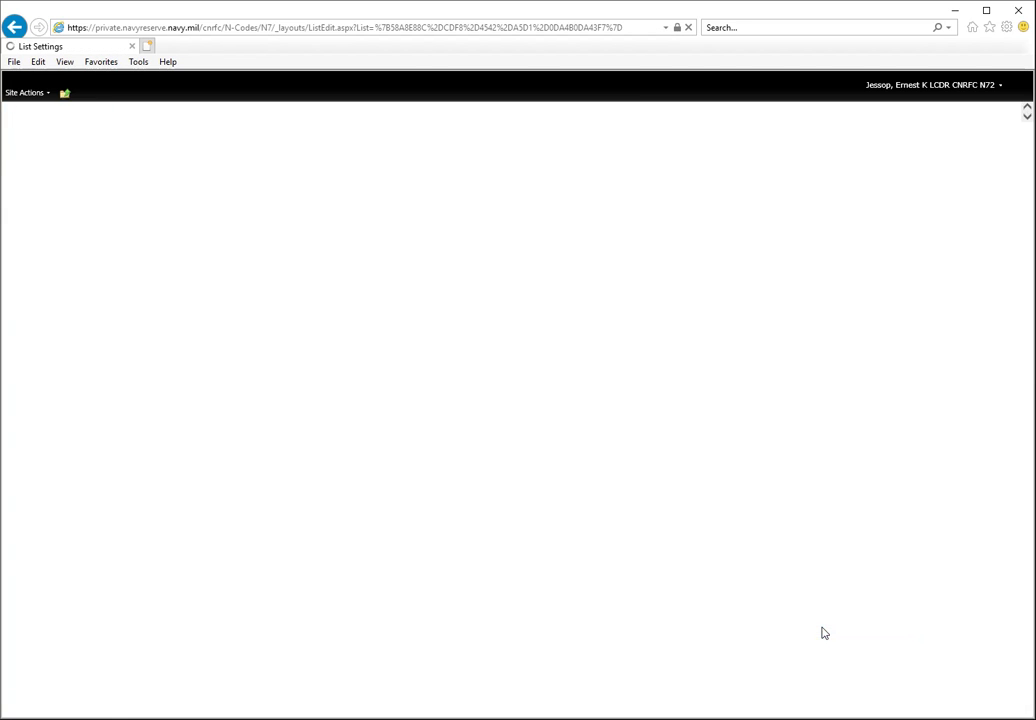
scroll(338, 535, "down", 3)
scroll(338, 535, "up", 3)
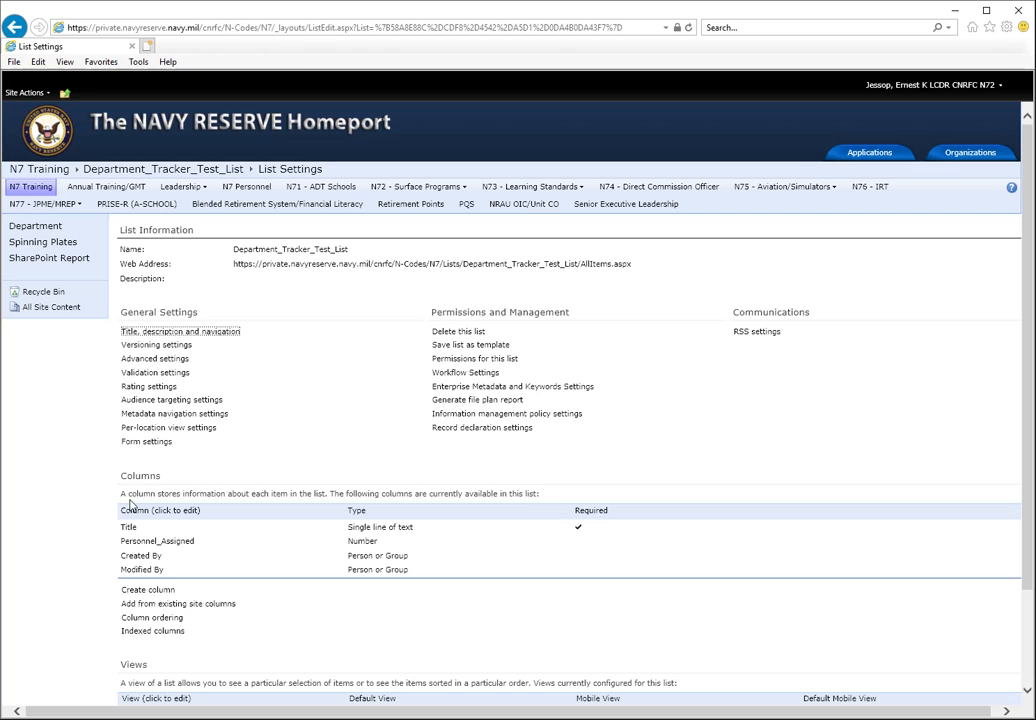
- Start another column for the list named Budget_FY with the Currency information type
scroll(130, 505, "down", 2)
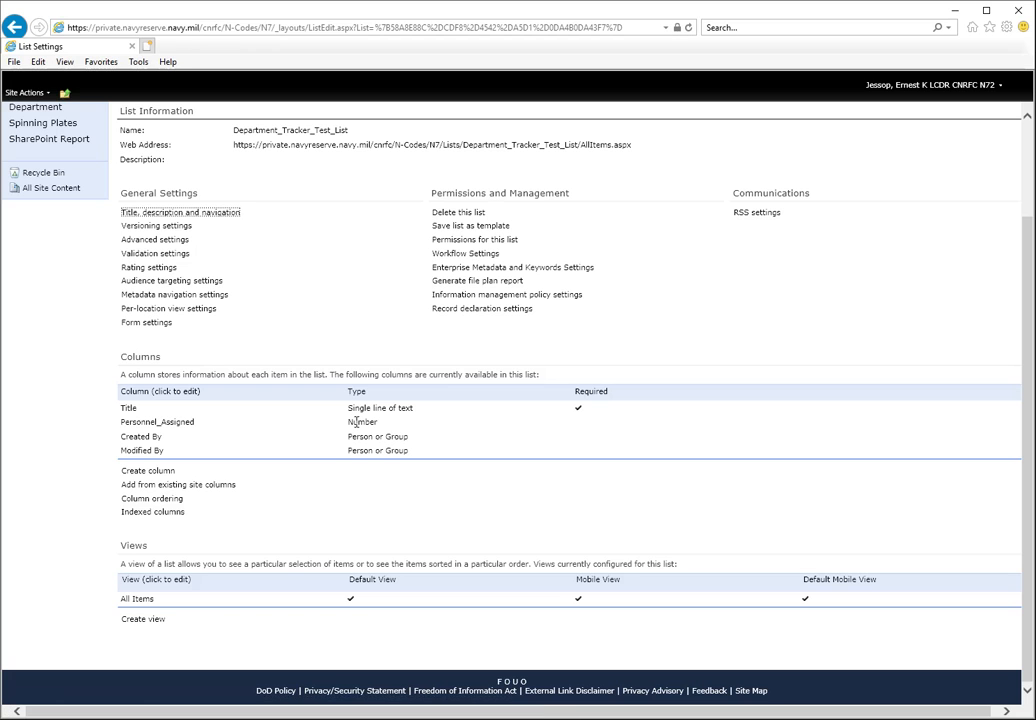
left_click(157, 472)
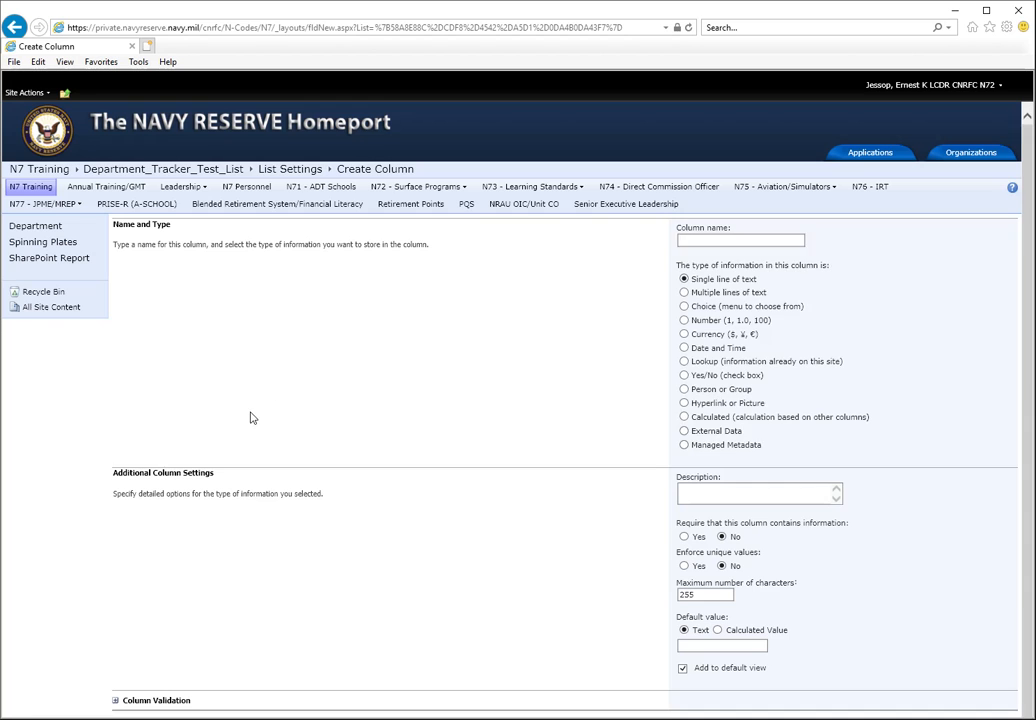
double_click(687, 239)
type("Su")
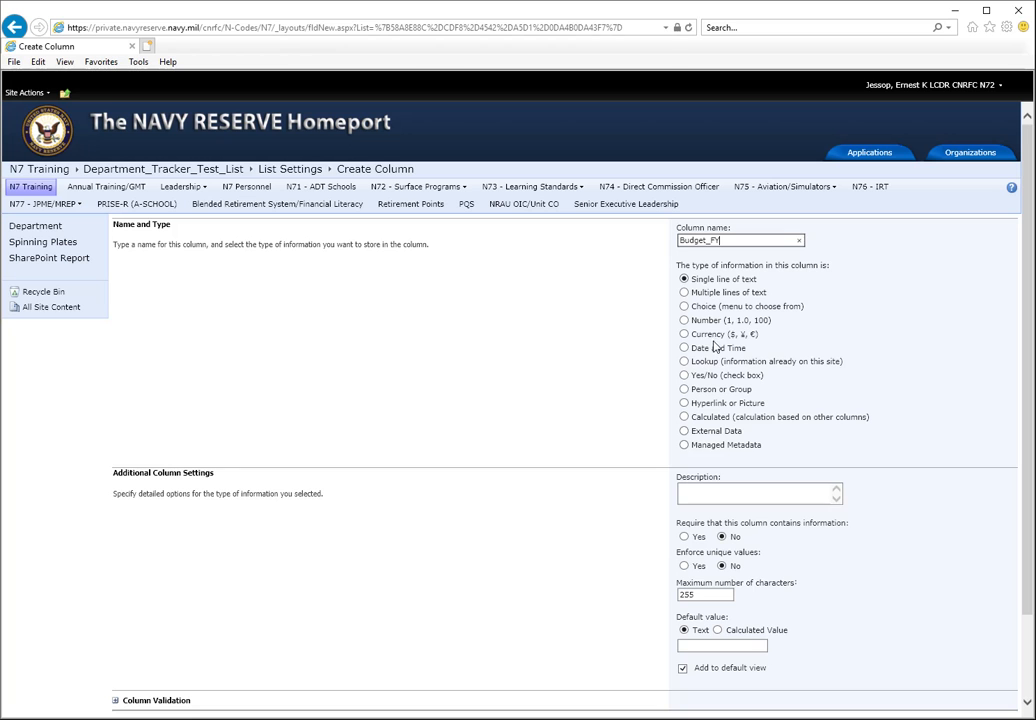
left_click(685, 334)
- Set the Budget_FY column's minimum allowed value to 0, choose its number of decimal places, and save the column
scroll(768, 385, "down", 3)
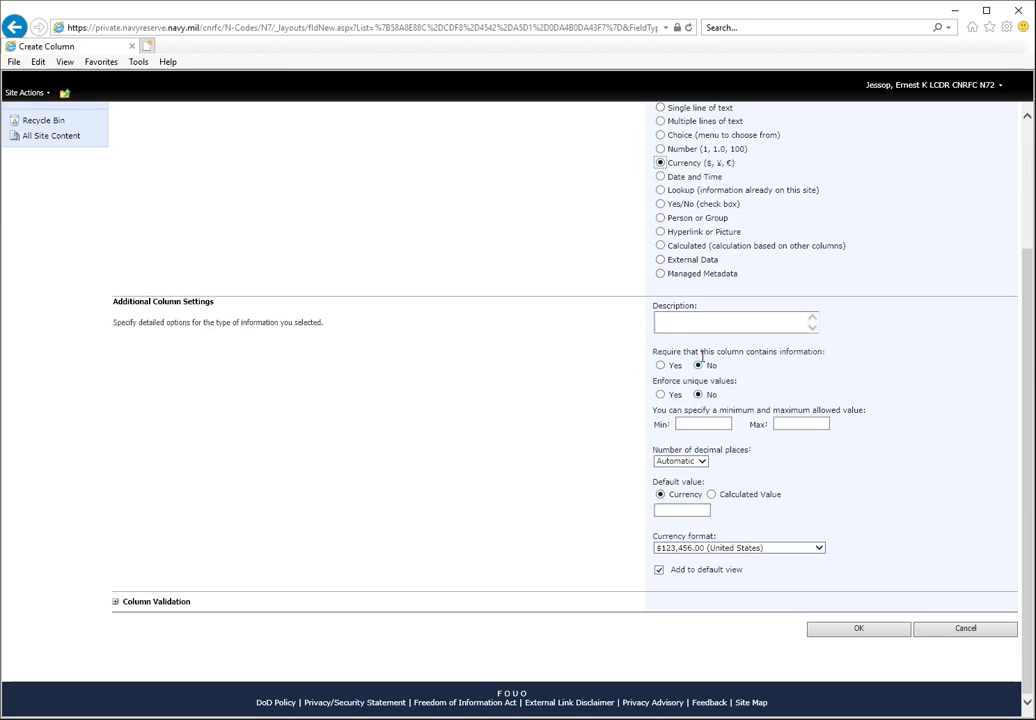
left_click(705, 424)
type("0")
left_click(702, 462)
left_click(673, 489)
left_click(833, 494)
left_click(842, 628)
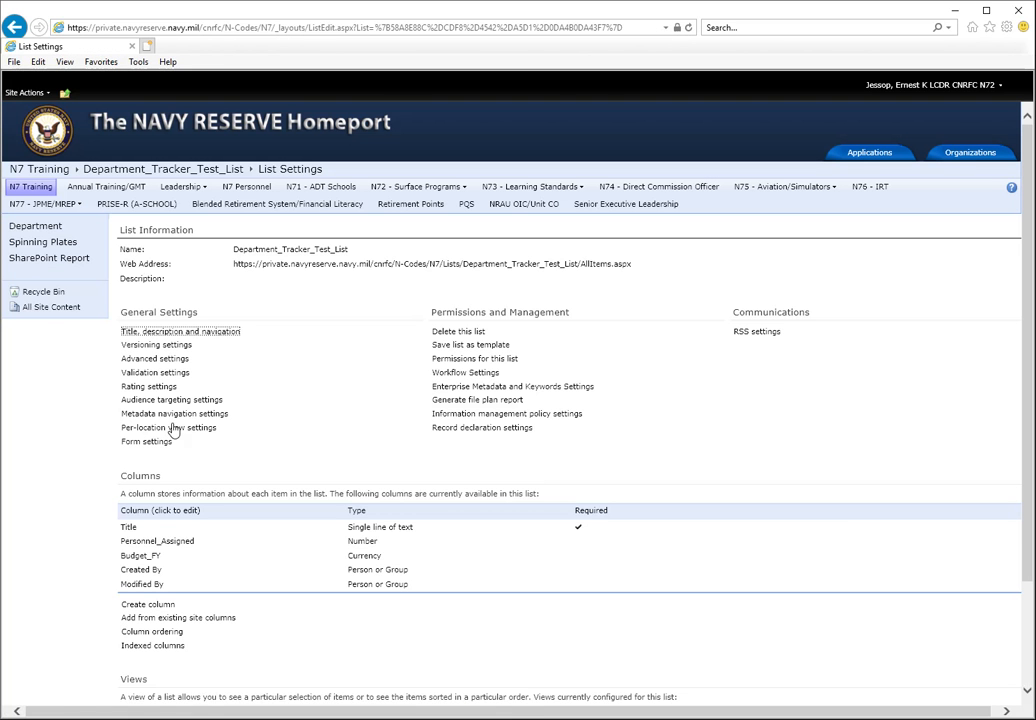
- Start another column for the list named Allotted_Funds with the Currency information type
scroll(194, 530, "down", 2)
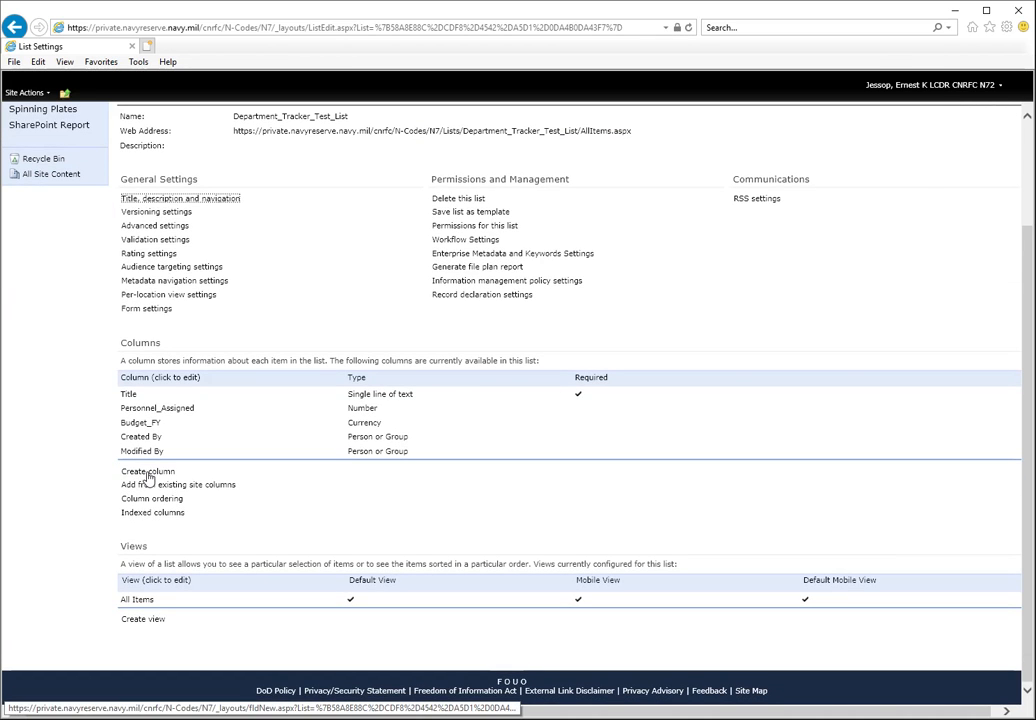
left_click(148, 472)
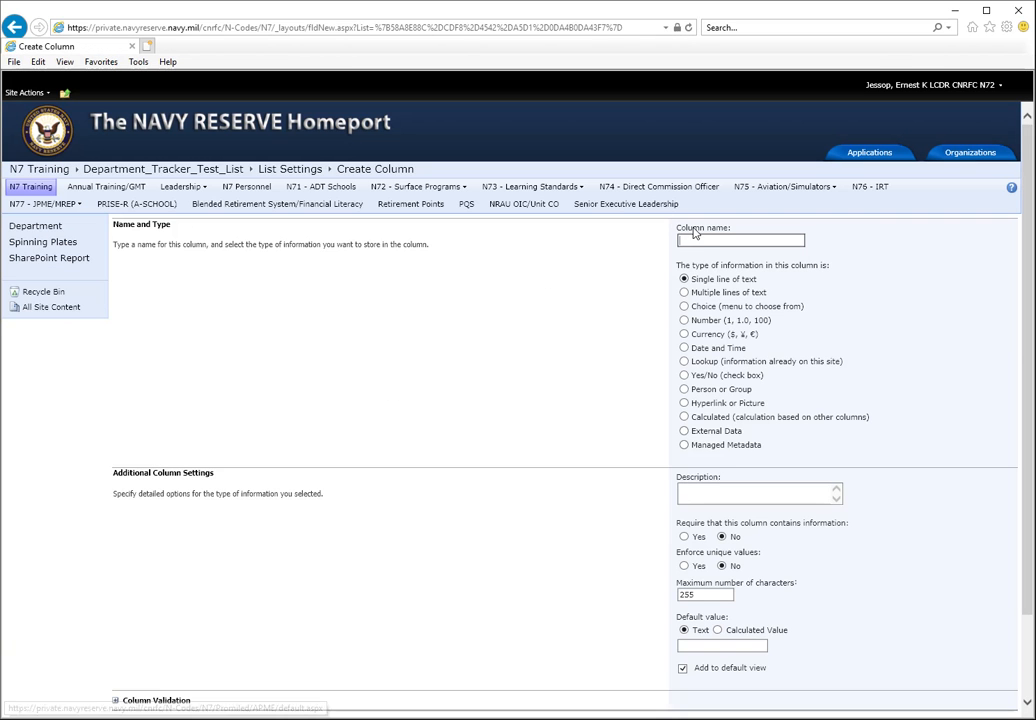
type("Allotted_Funds")
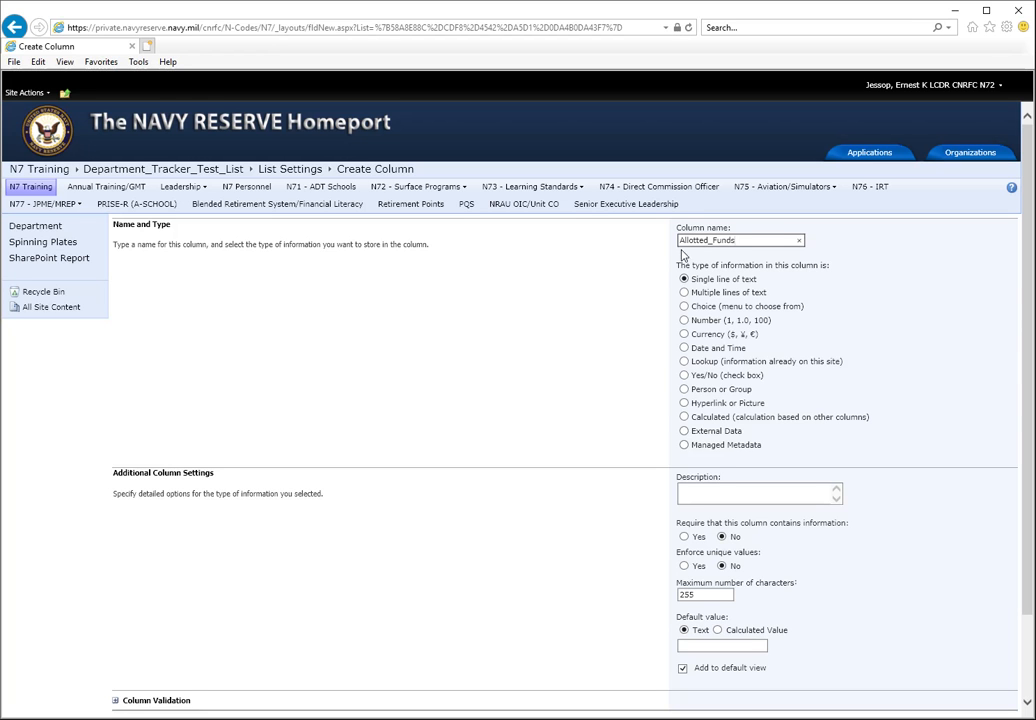
left_click(685, 335)
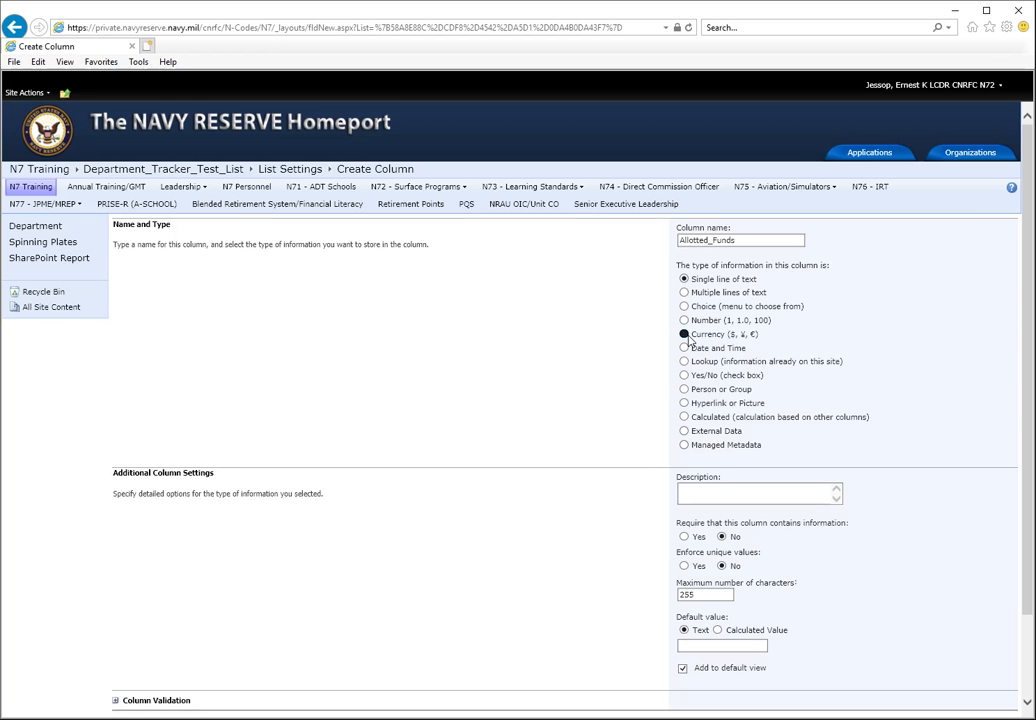
- Set the Allotted_Funds column's minimum allowed value to 0 and its decimal places to 2, and save the column
scroll(725, 355, "down", 3)
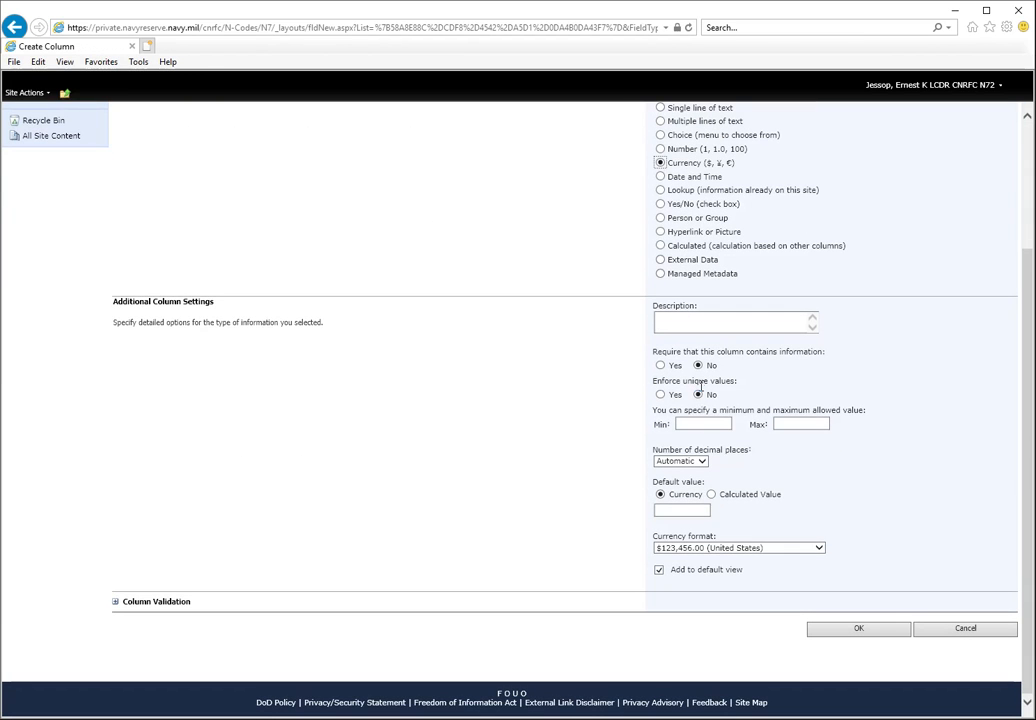
left_click(700, 424)
left_click(700, 461)
left_click(668, 491)
left_click(835, 630)
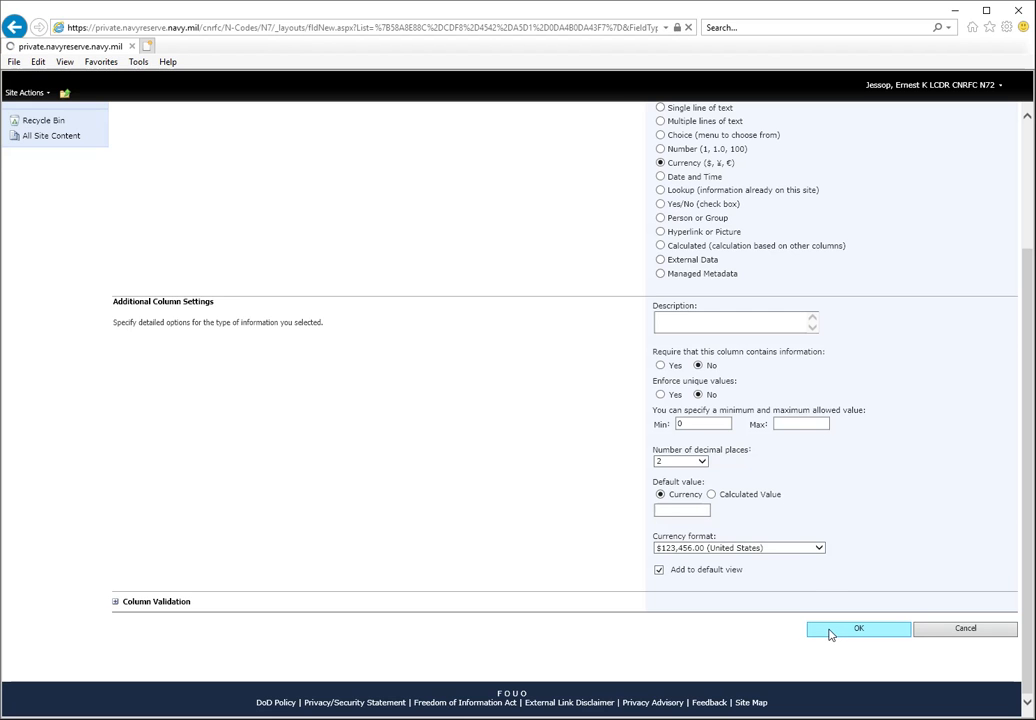
scroll(355, 421, "down", 1)
scroll(355, 421, "down", 2)
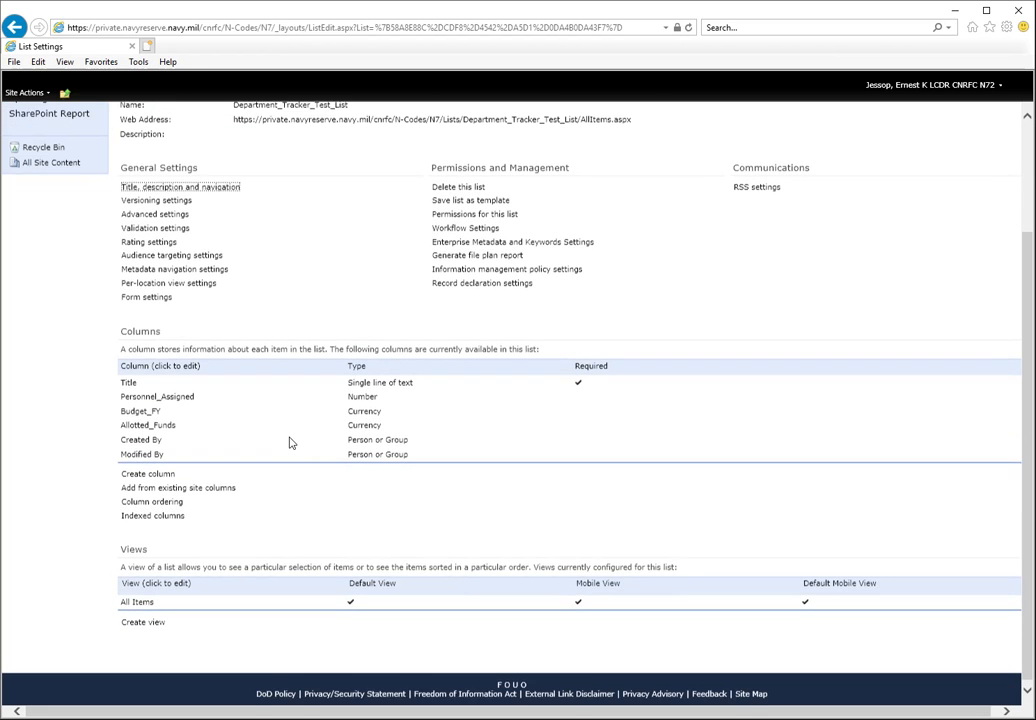